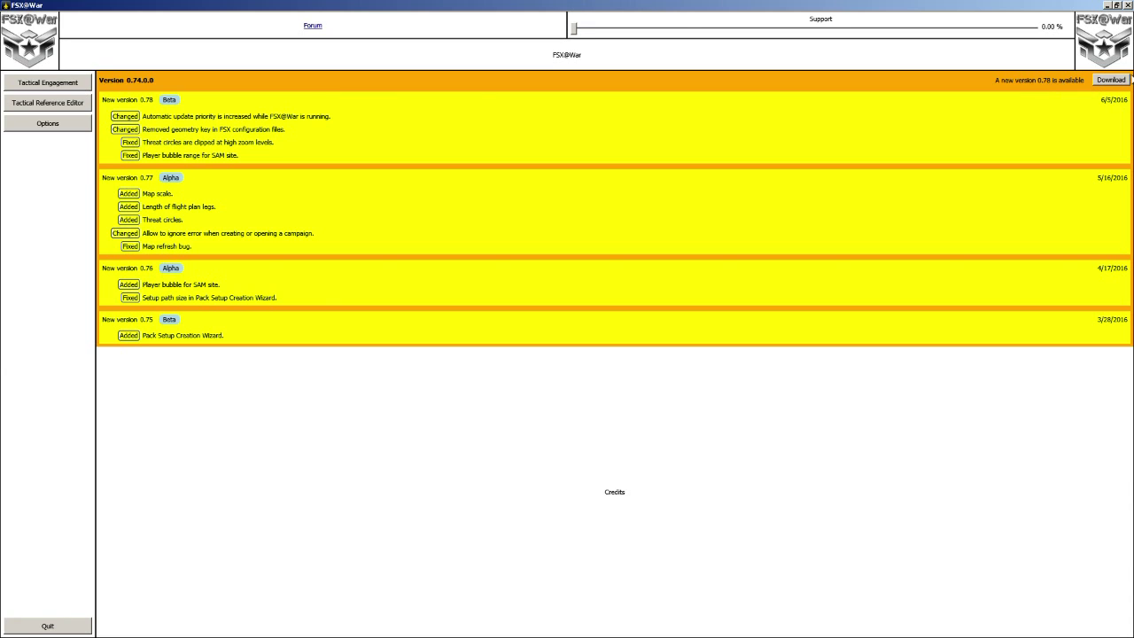
Download the FSX@War version 0.78 update.
click(1108, 82)
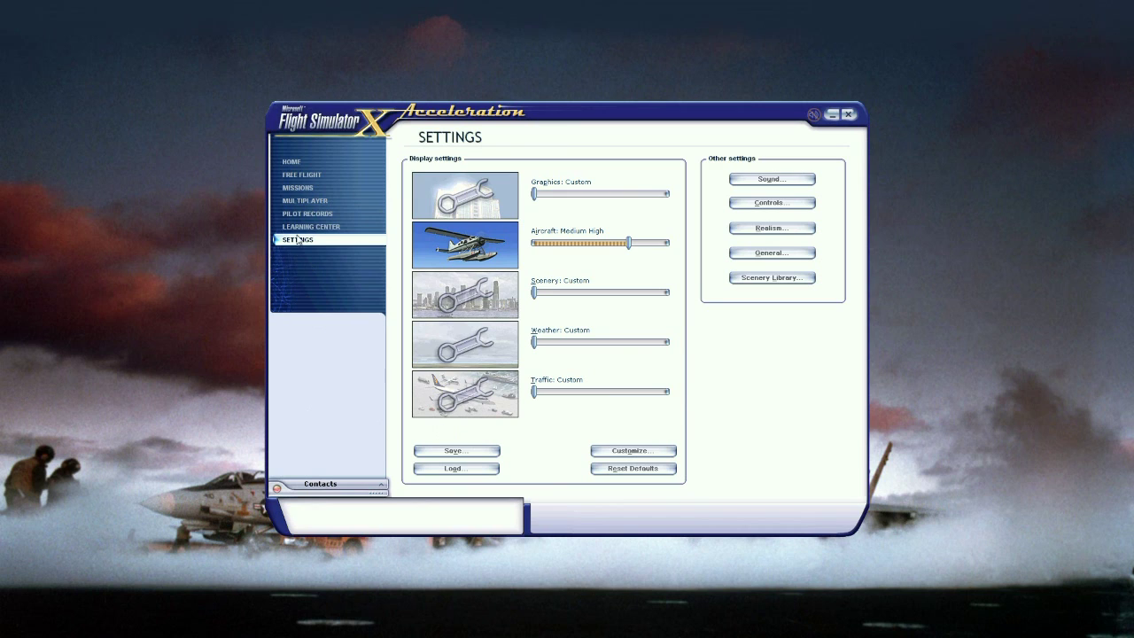
Add Addon Scenery\FSXatWarPack1 as a new Scenery Library area and select its entry.
click(776, 280)
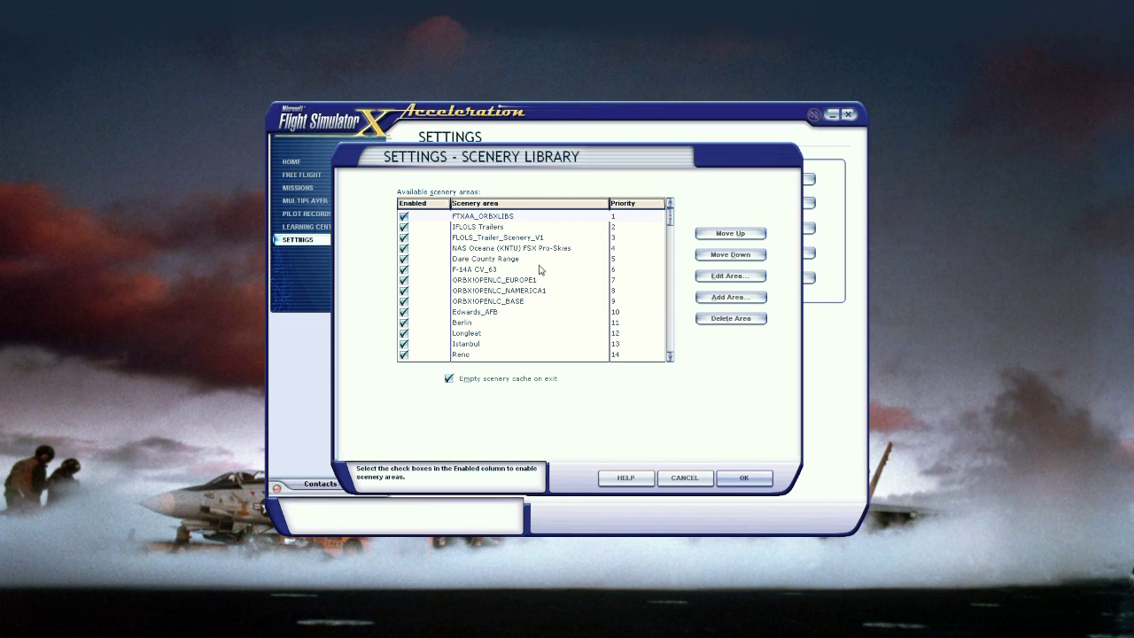
click(746, 301)
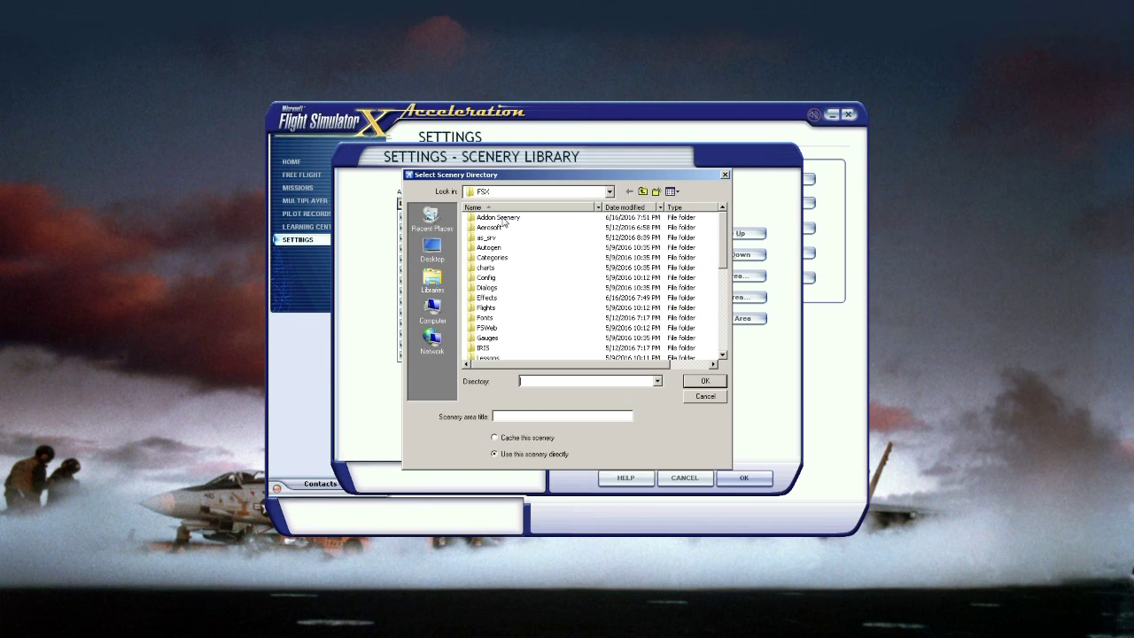
double_click(503, 221)
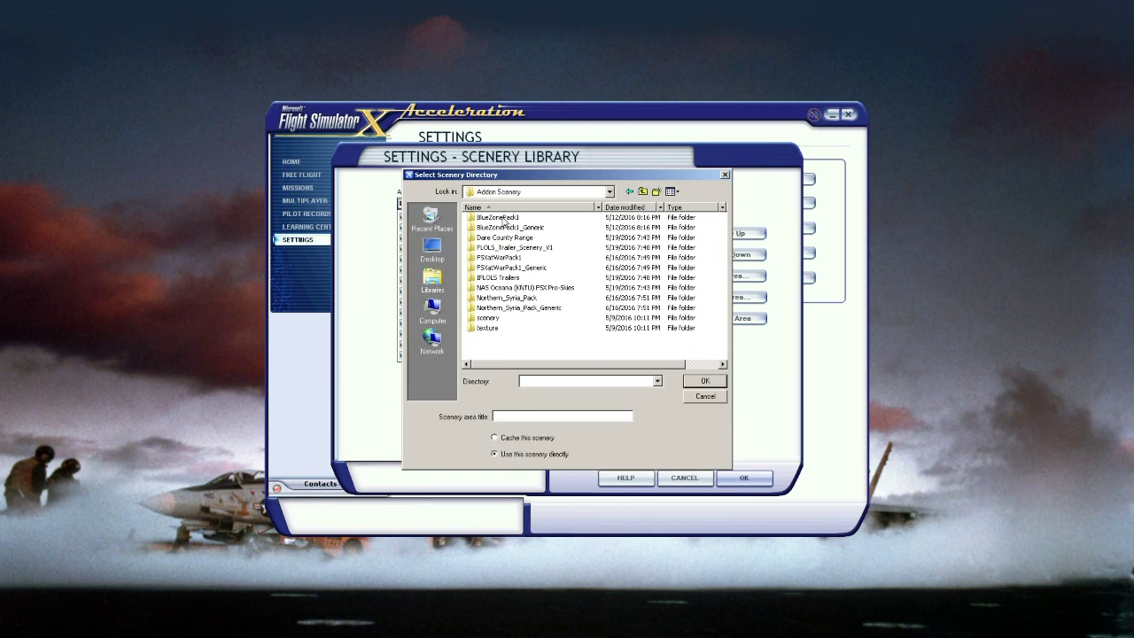
click(502, 258)
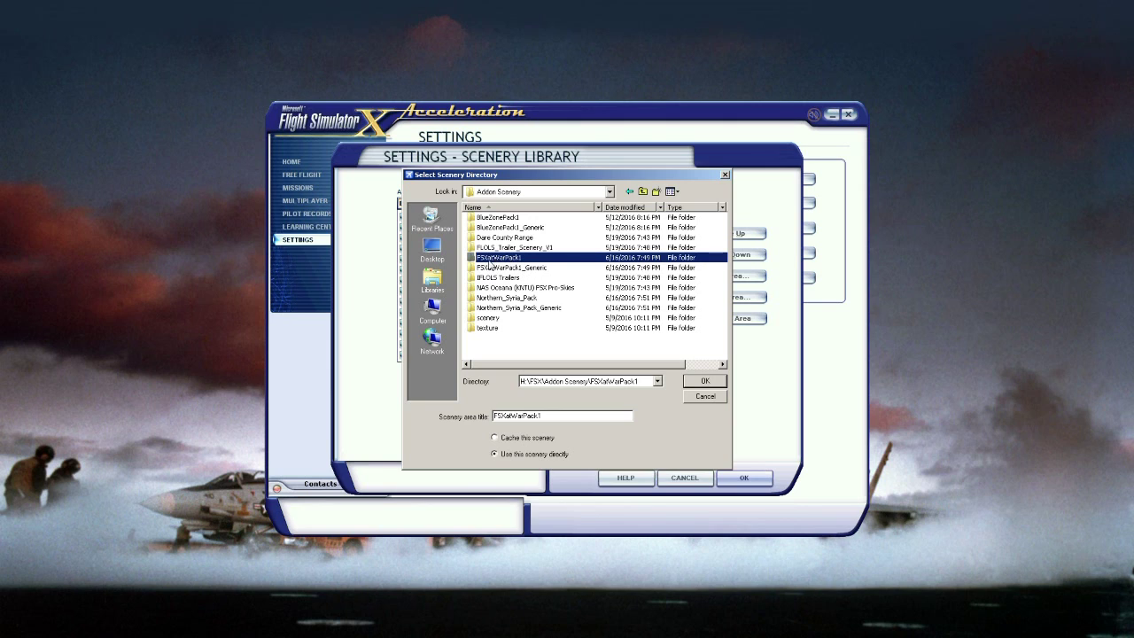
click(707, 381)
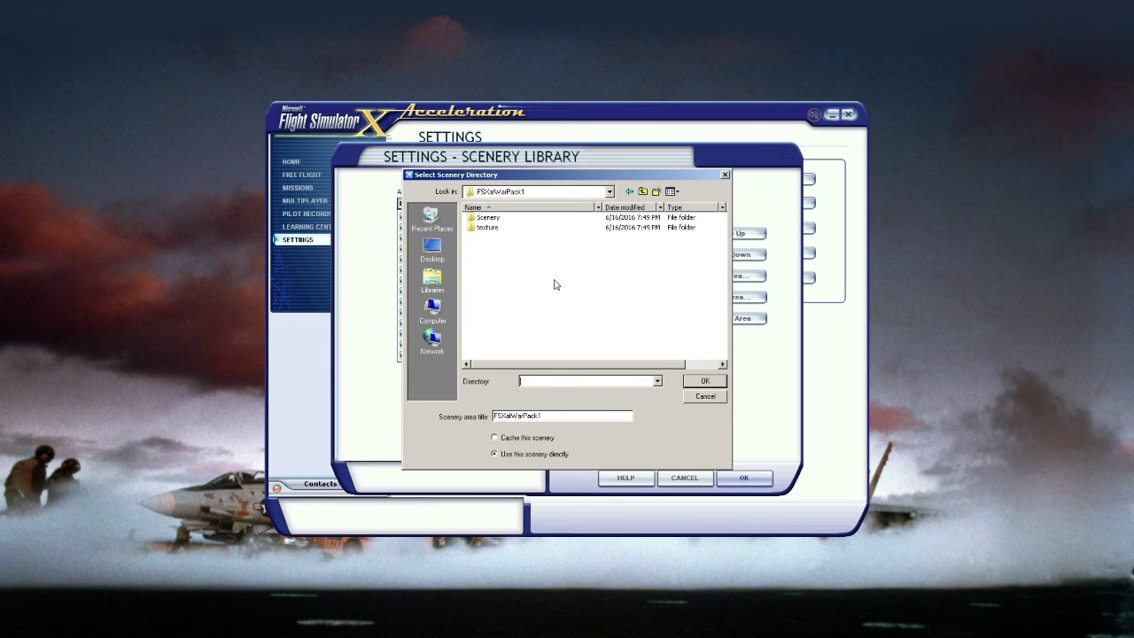
key(Return)
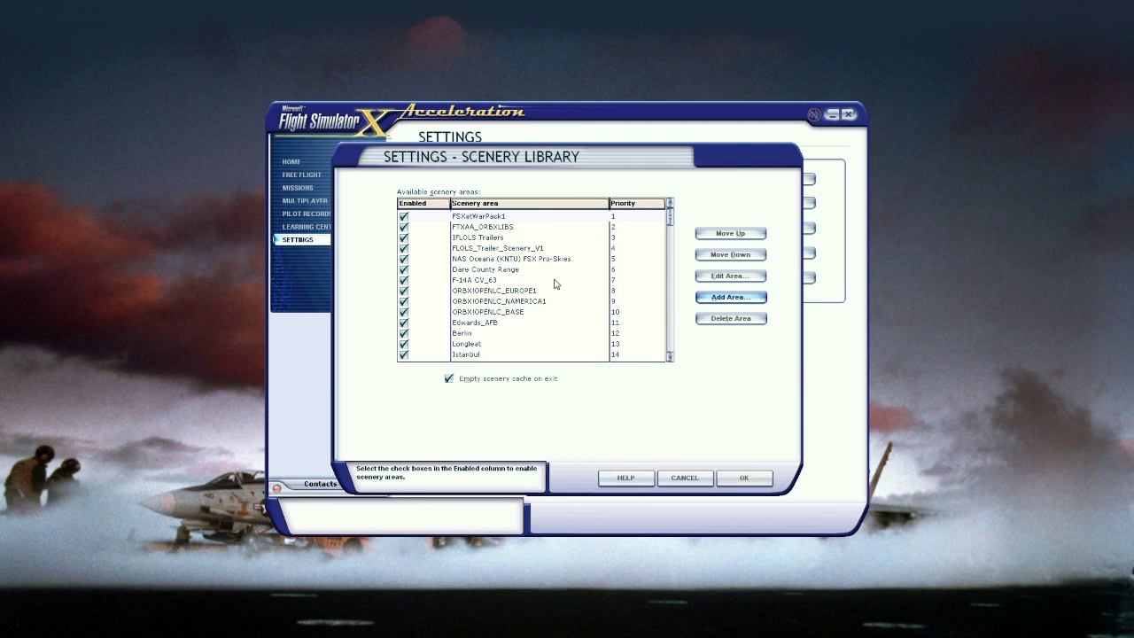
click(495, 218)
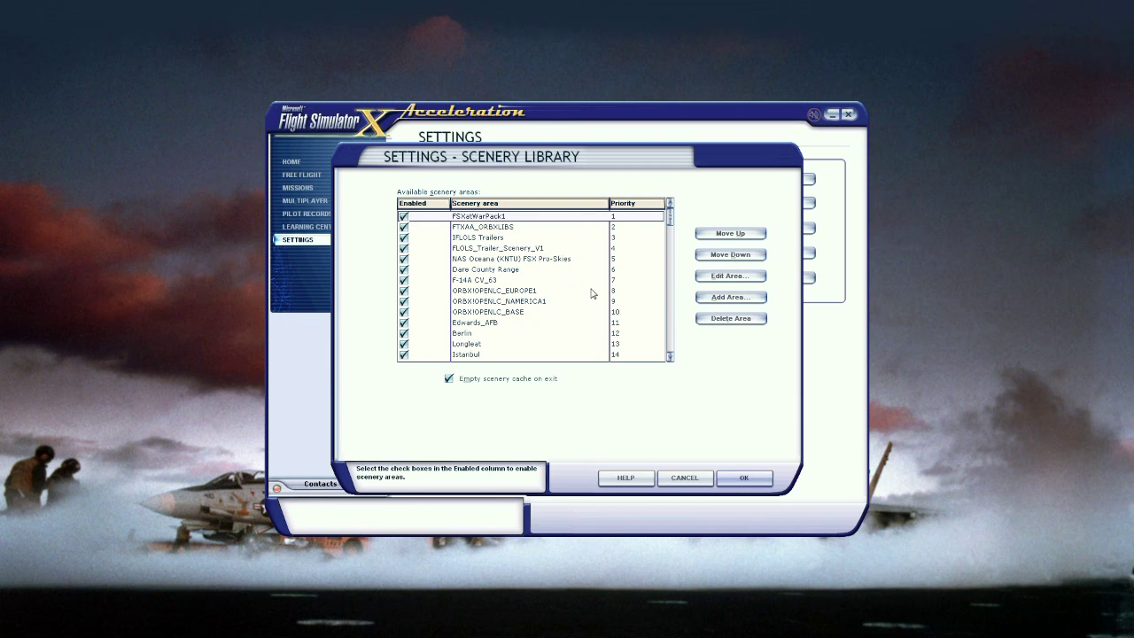
Add Addon Scenery\BlueZonePack1 as a new Scenery Library area.
click(725, 300)
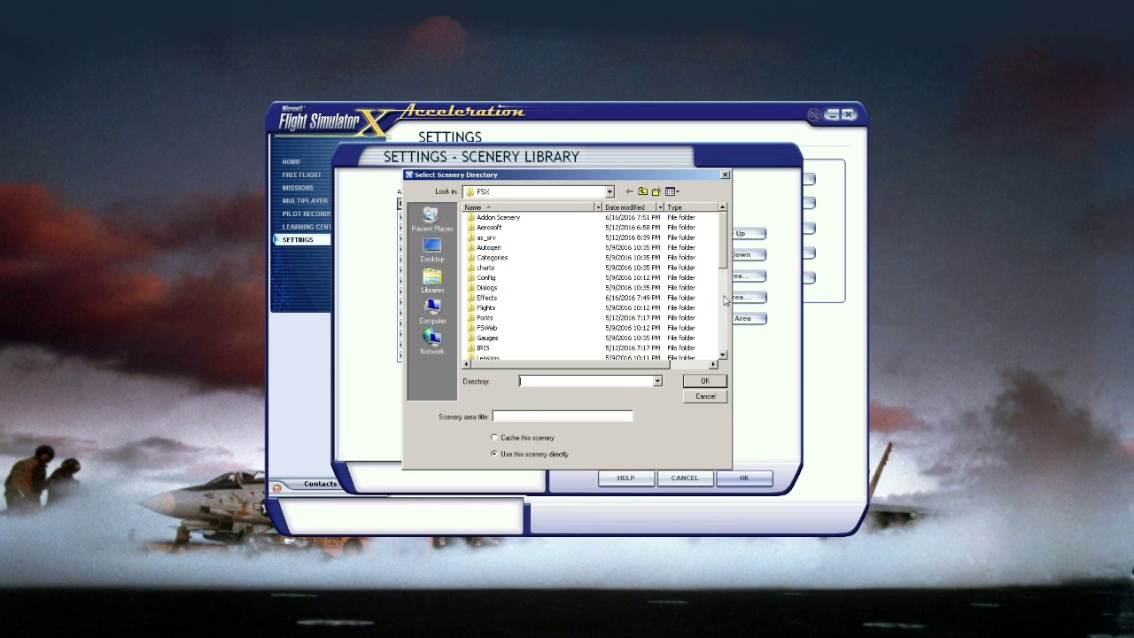
click(509, 220)
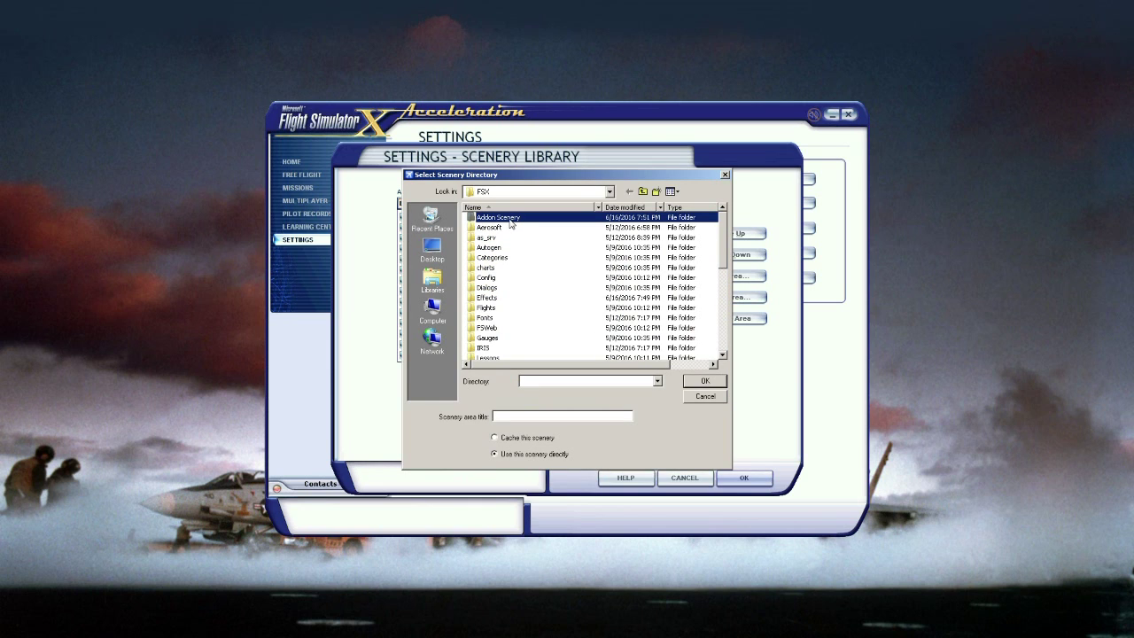
double_click(510, 220)
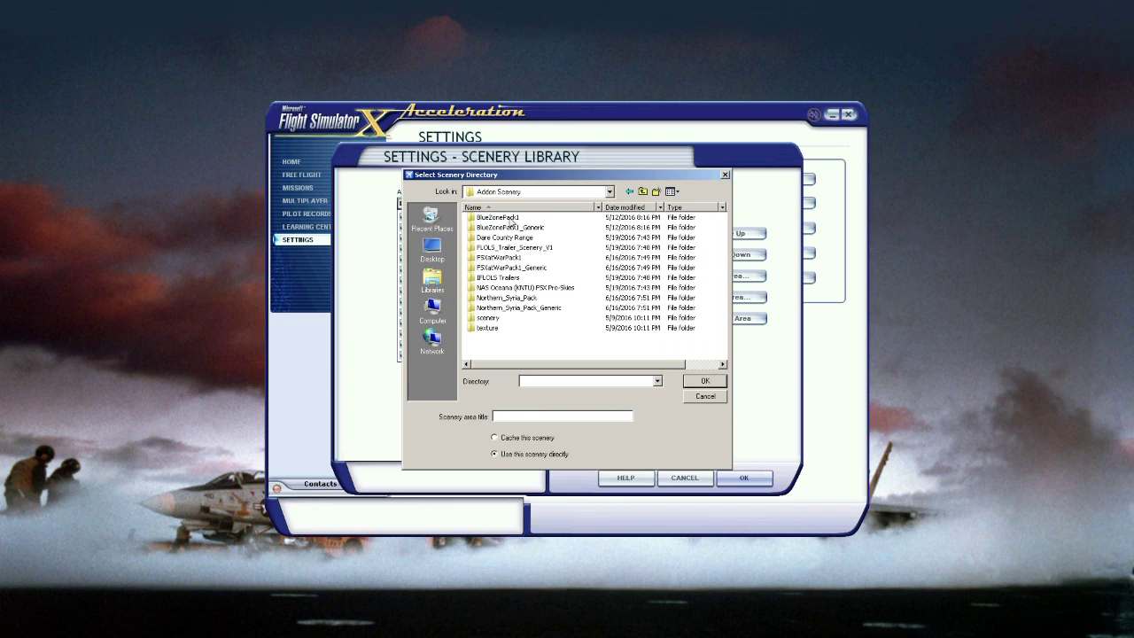
click(511, 221)
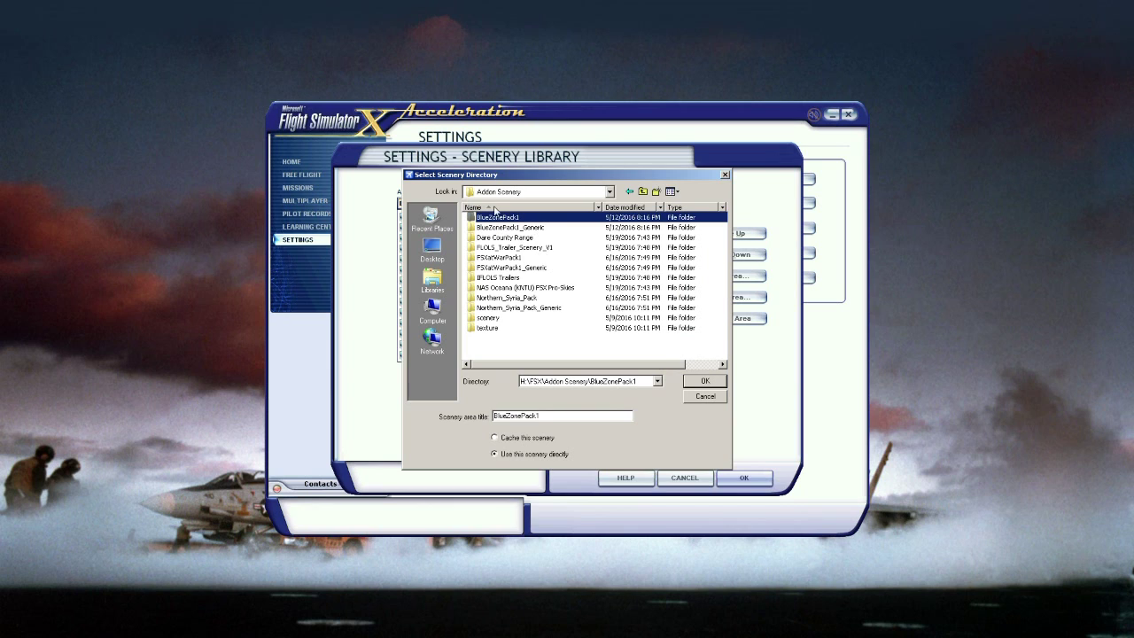
click(714, 382)
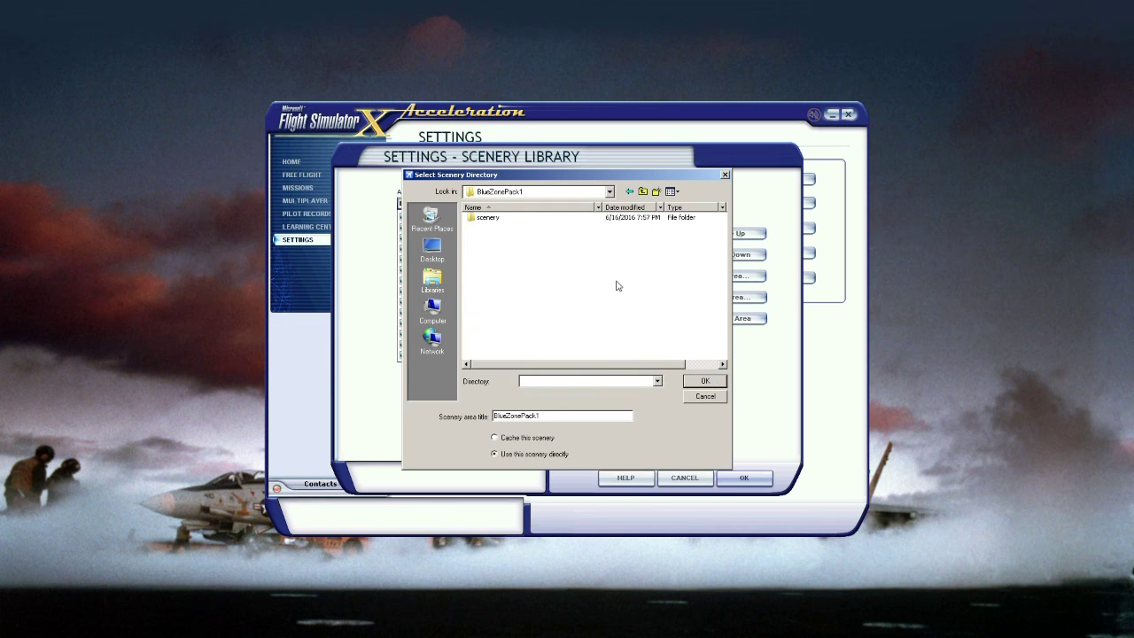
key(Return)
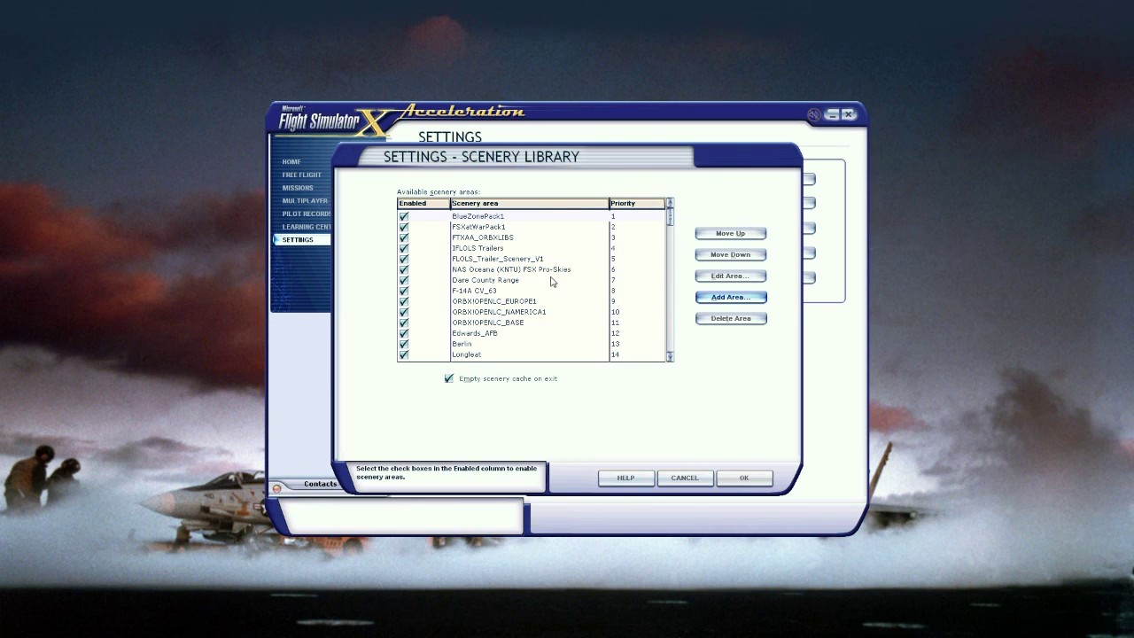
Add Addon Scenery\Northern_Syria_Pack to the Scenery Library and save the library changes.
click(731, 297)
double_click(506, 220)
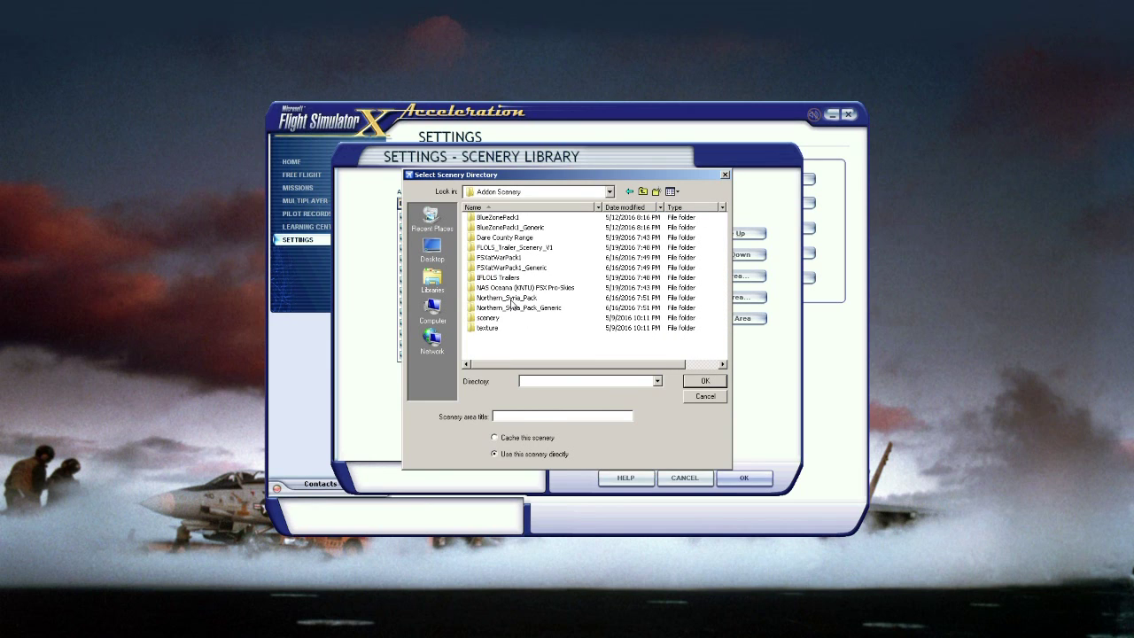
click(513, 300)
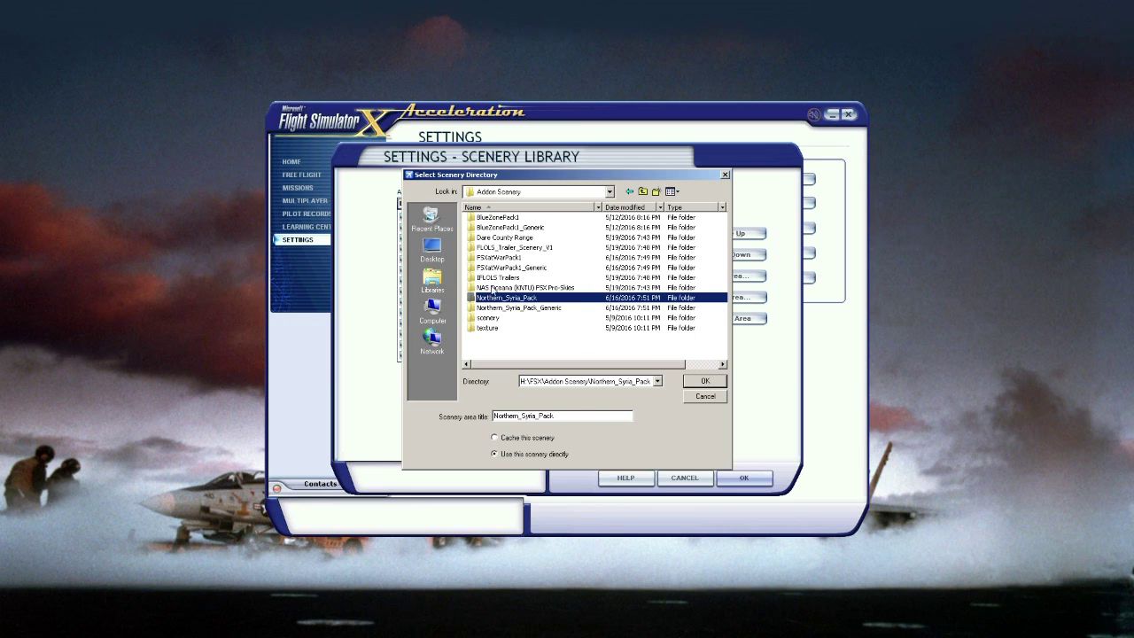
click(706, 382)
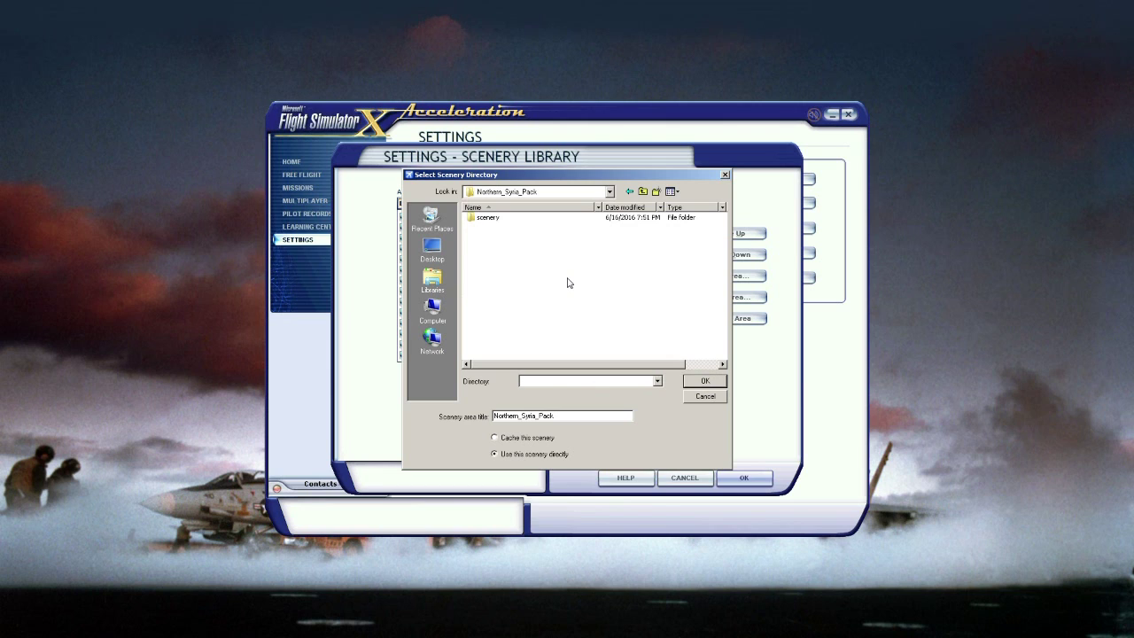
key(Return)
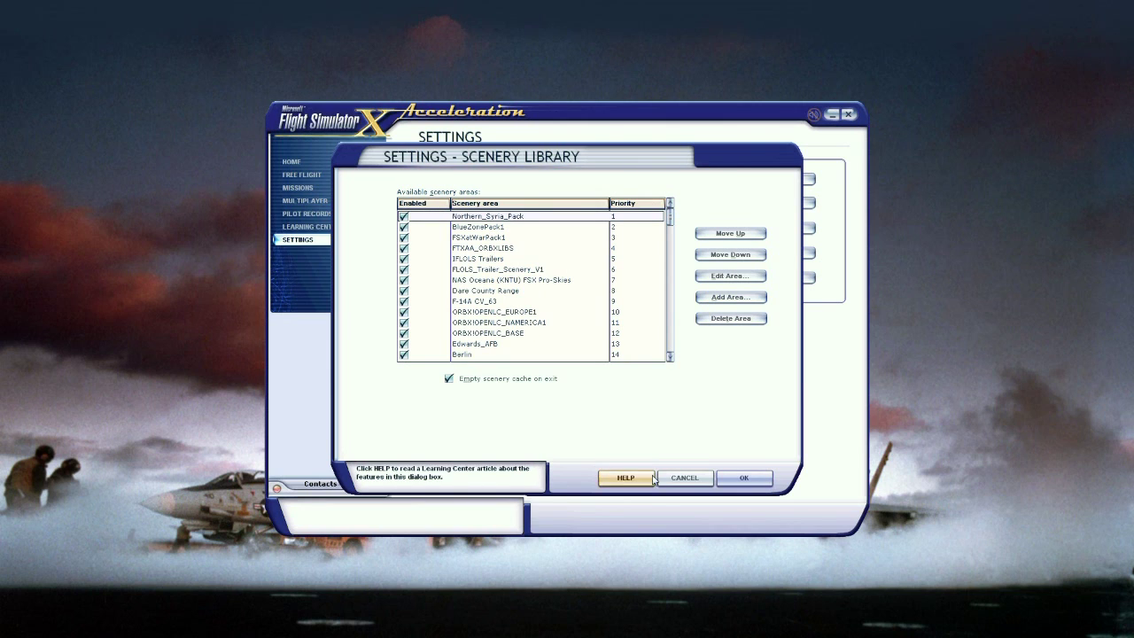
click(755, 483)
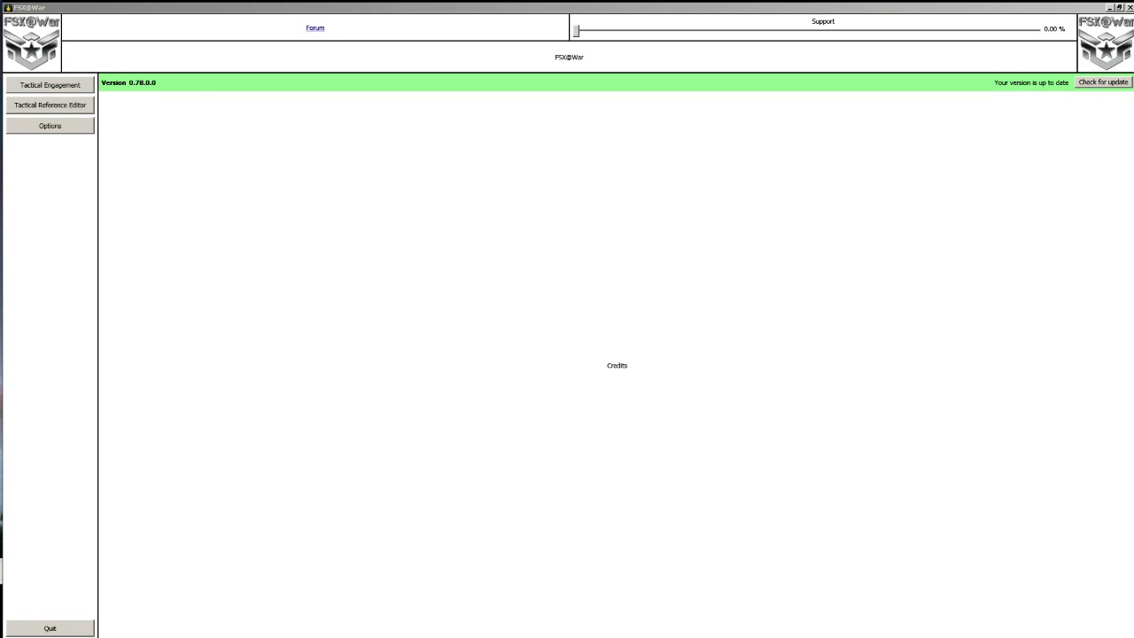
Check FSX@War for updates, confirming 0.78.0.0 is current, and slide Support from 0.00 % to 32.86 %.
click(196, 88)
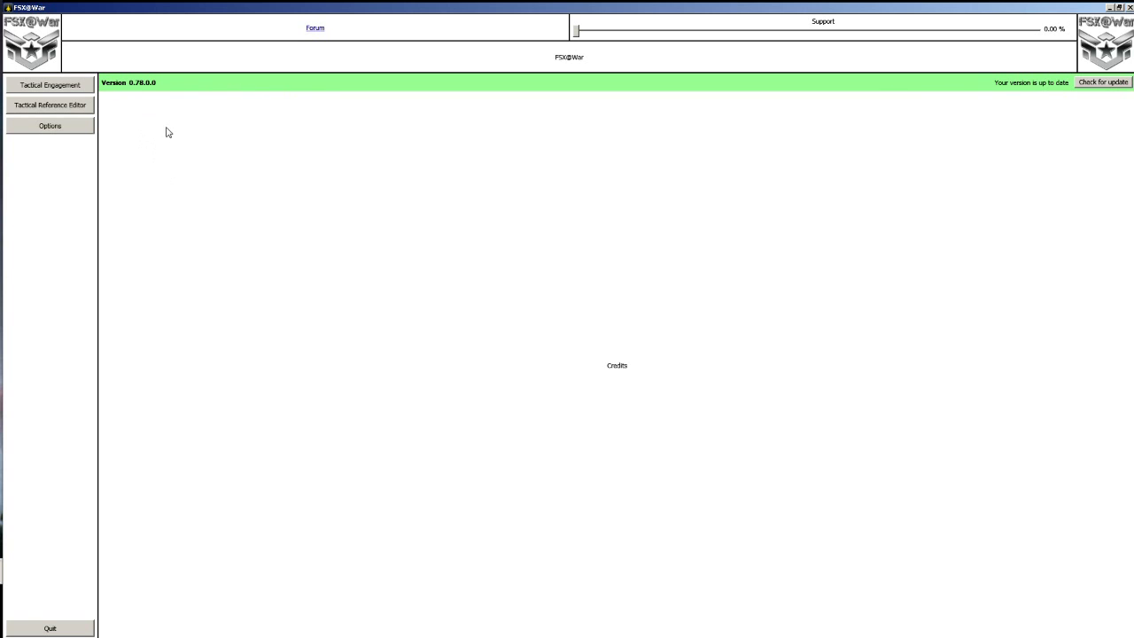
click(1100, 82)
drag(576, 31, 728, 33)
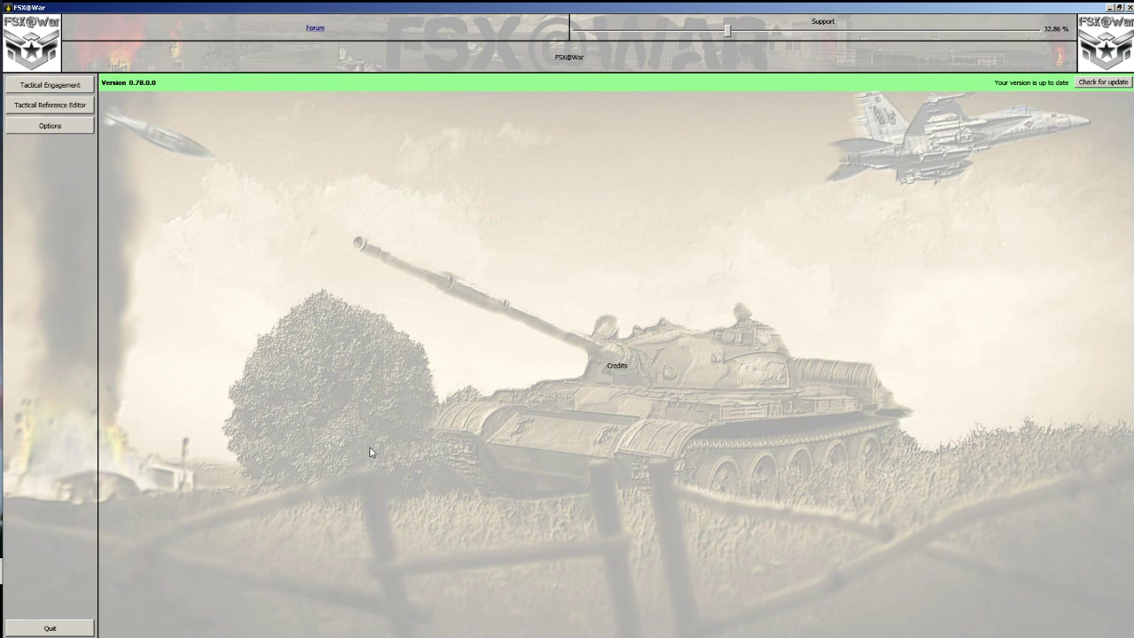
click(52, 105)
click(168, 108)
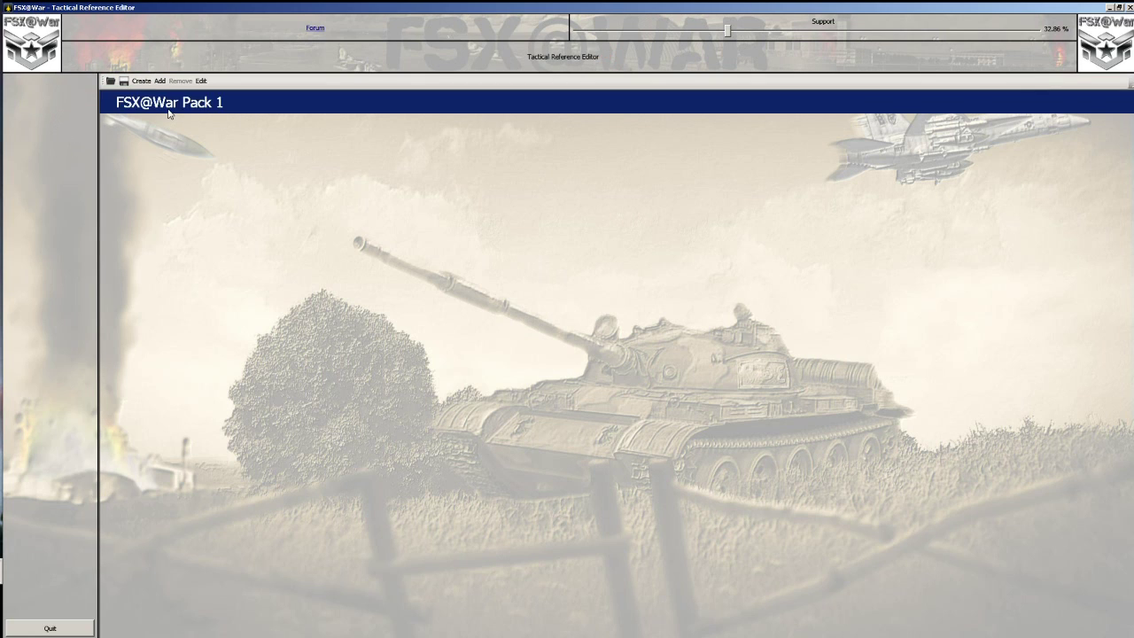
double_click(169, 107)
click(148, 148)
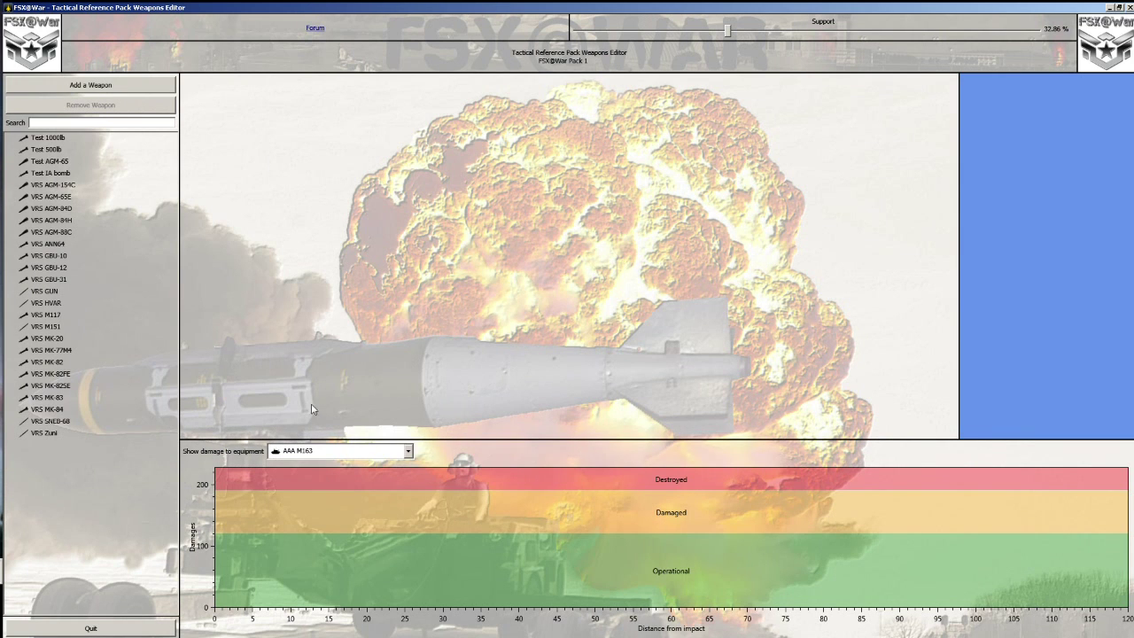
click(85, 629)
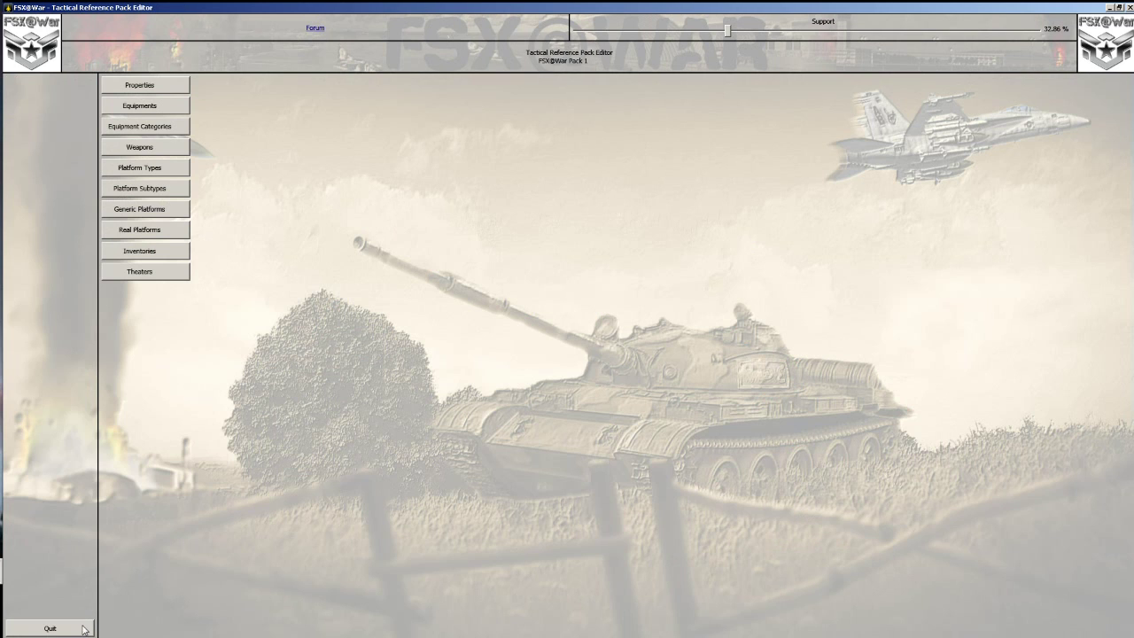
click(144, 210)
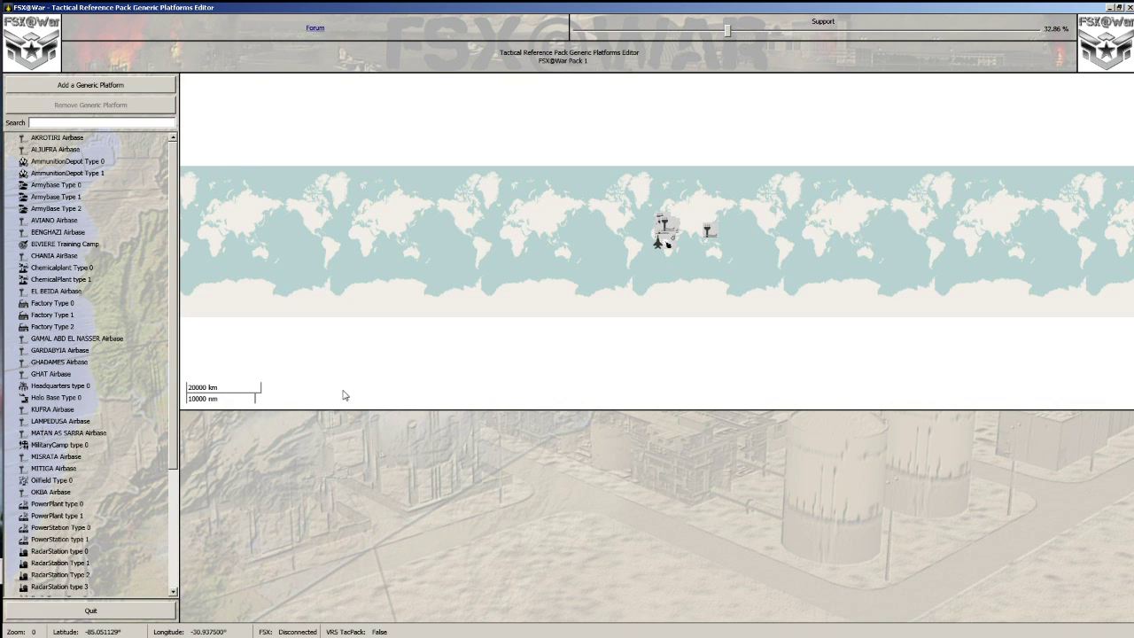
click(95, 609)
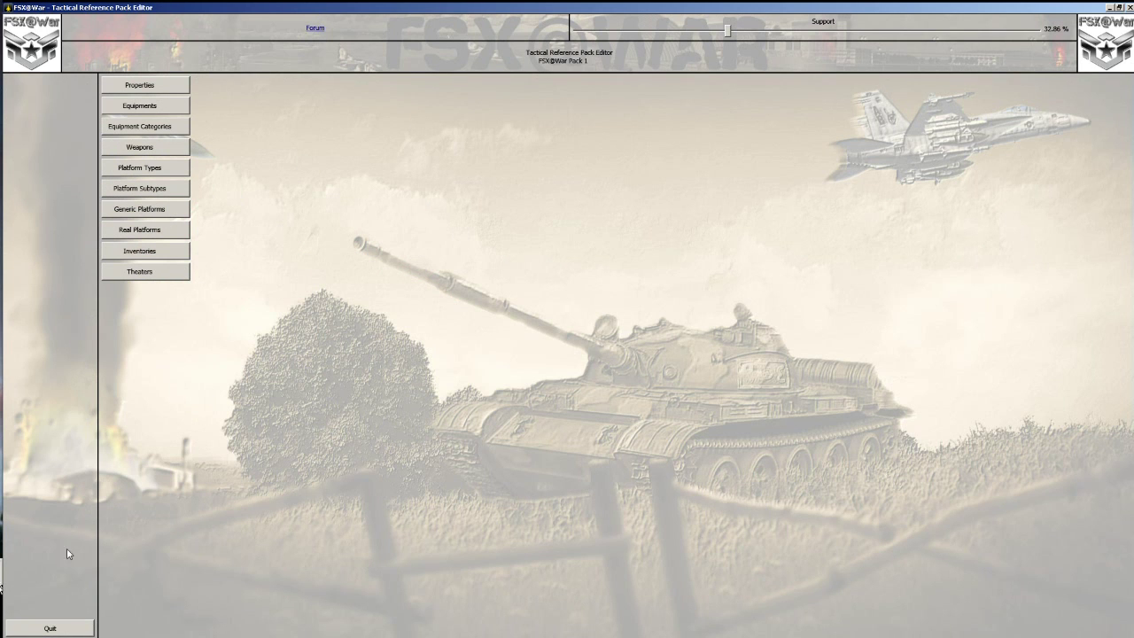
click(56, 631)
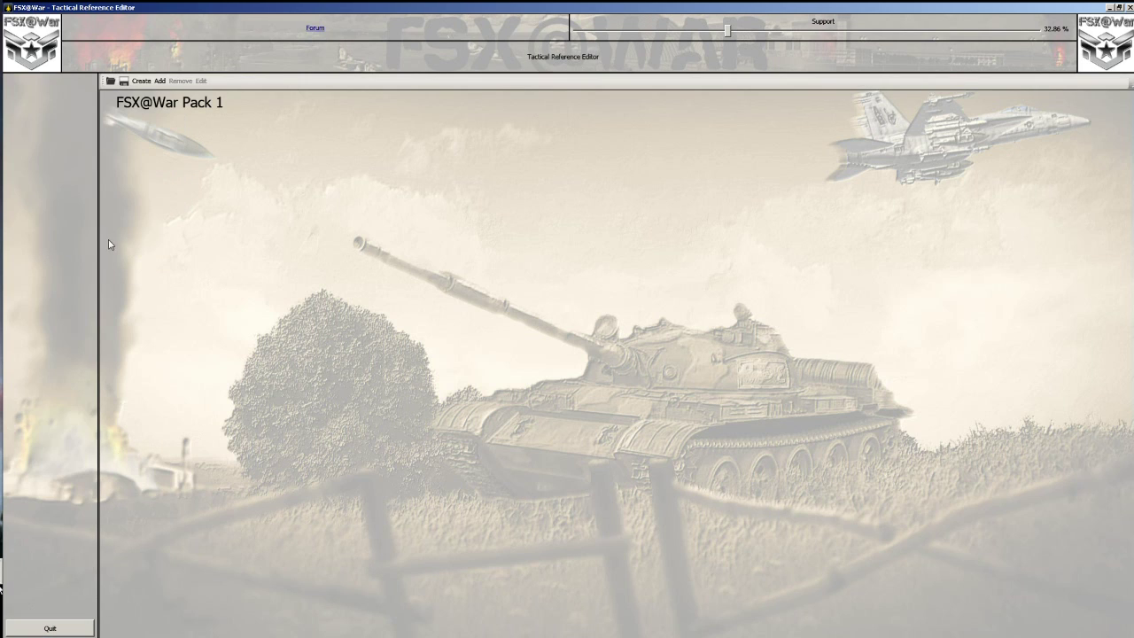
click(50, 629)
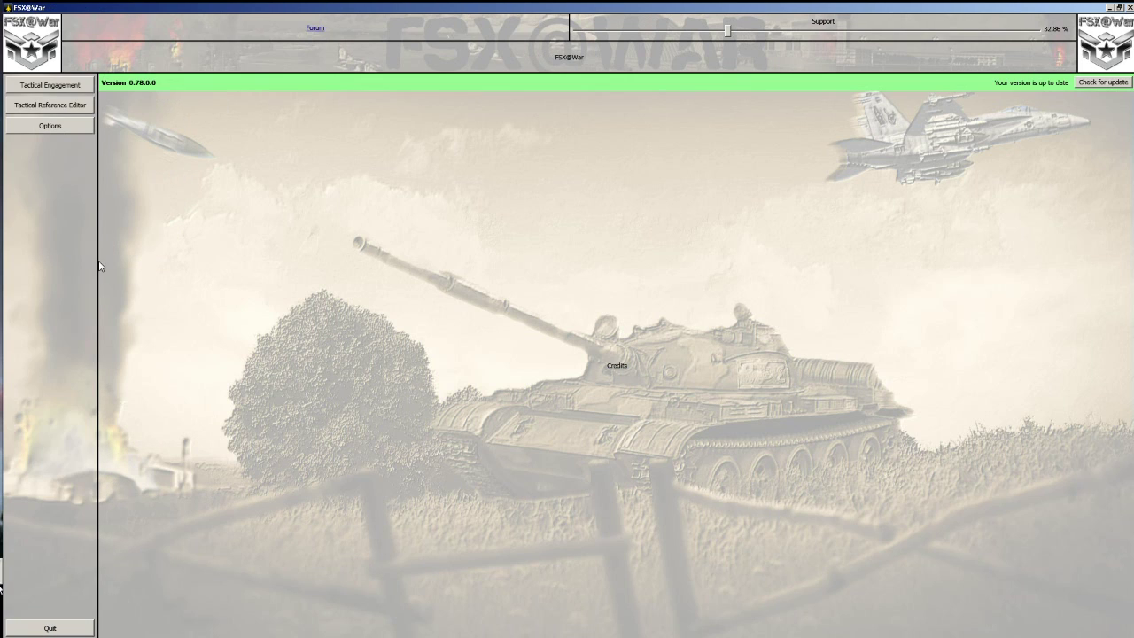